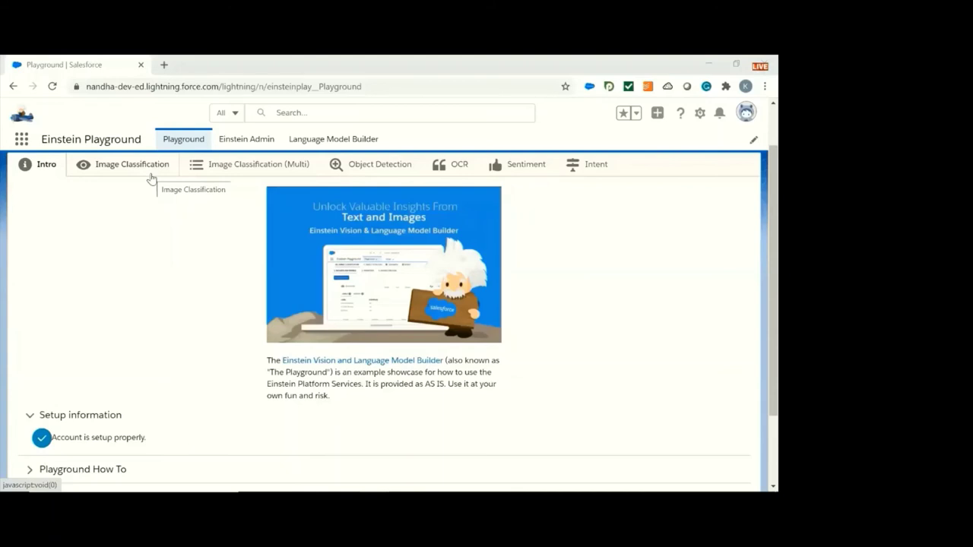
key("alt+Tab")
key("alt+Tab")
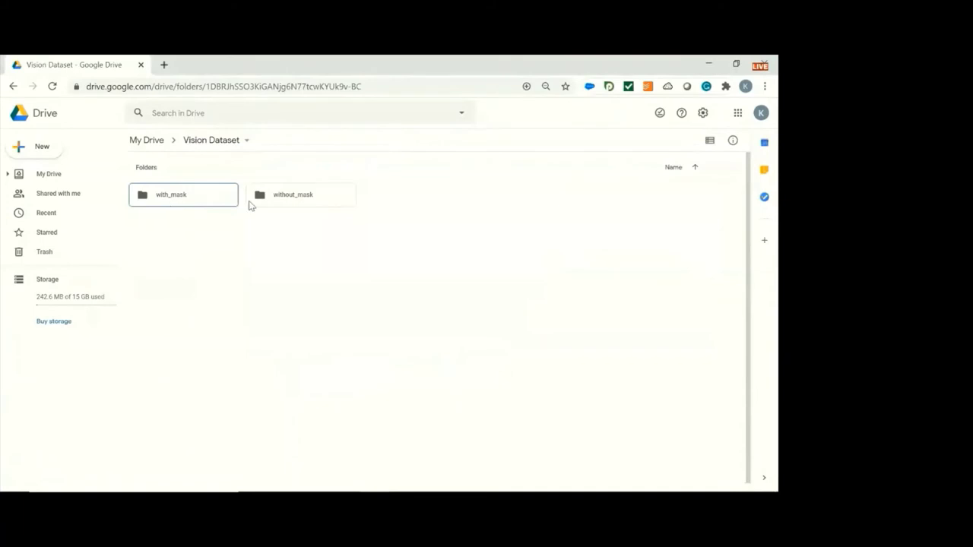
double_click(219, 199)
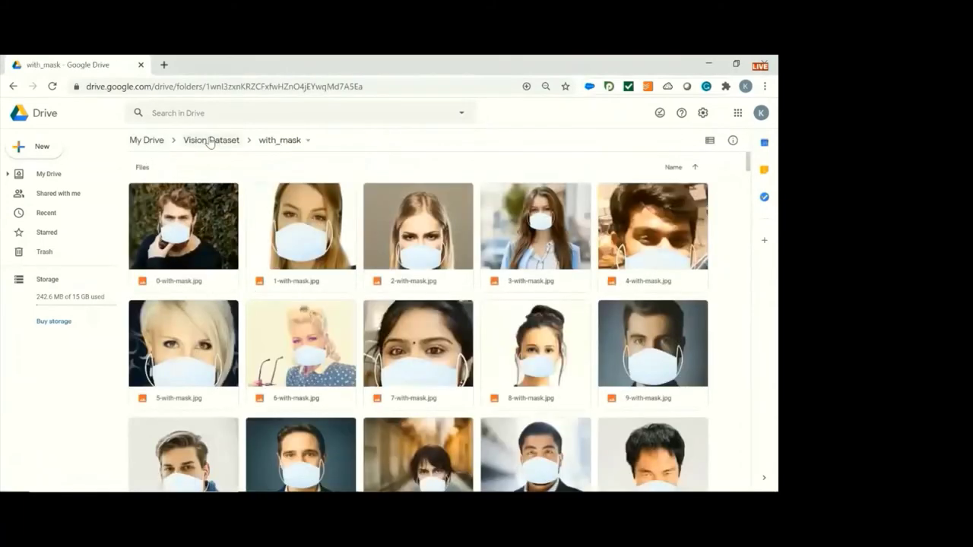
key("alt+Left")
double_click(281, 195)
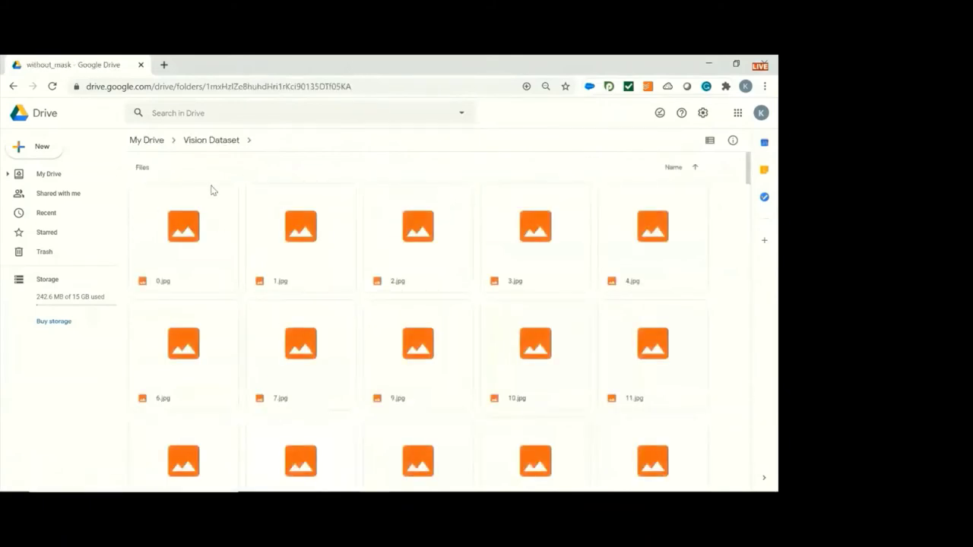
left_click(213, 141)
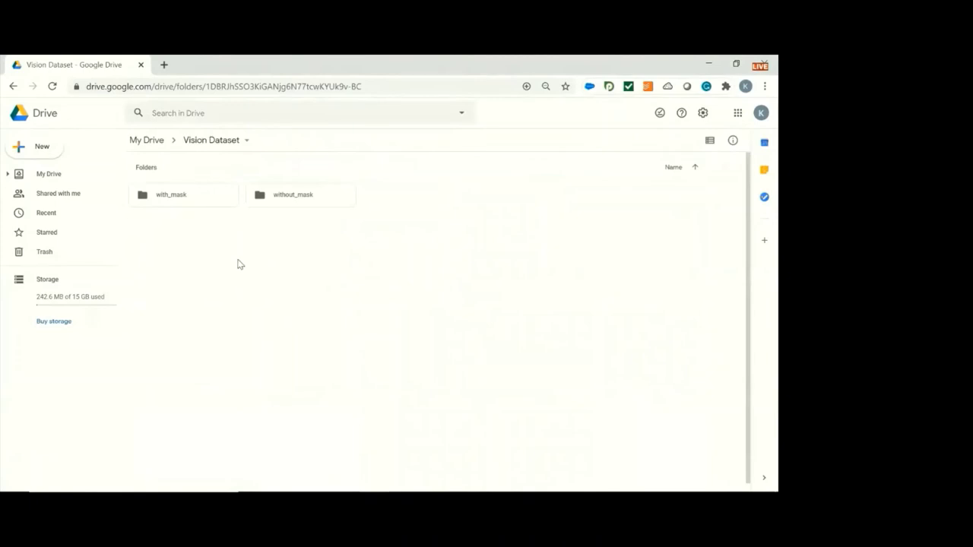
key("alt+Tab")
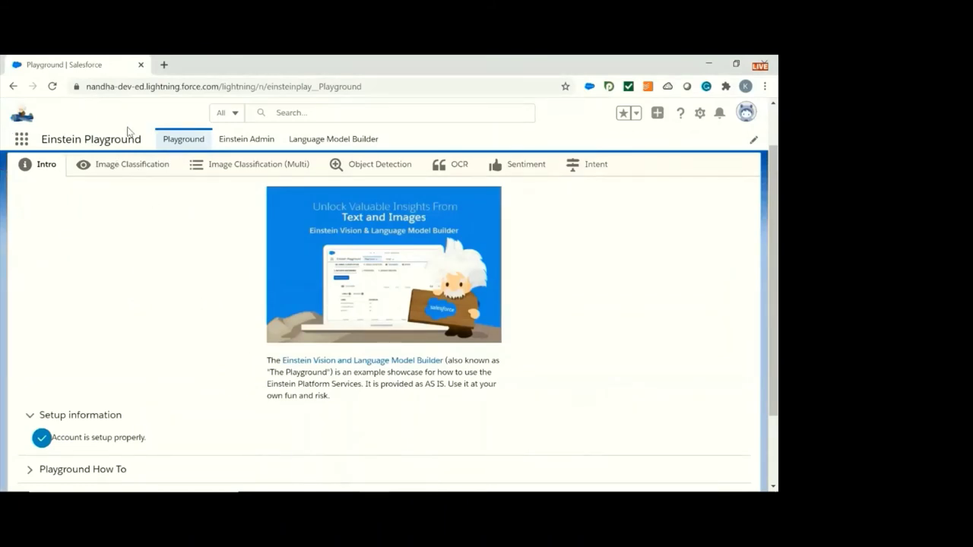
In Image Classification, paste the Drive folder URL as a new dataset's File URL, then cancel.
left_click(152, 163)
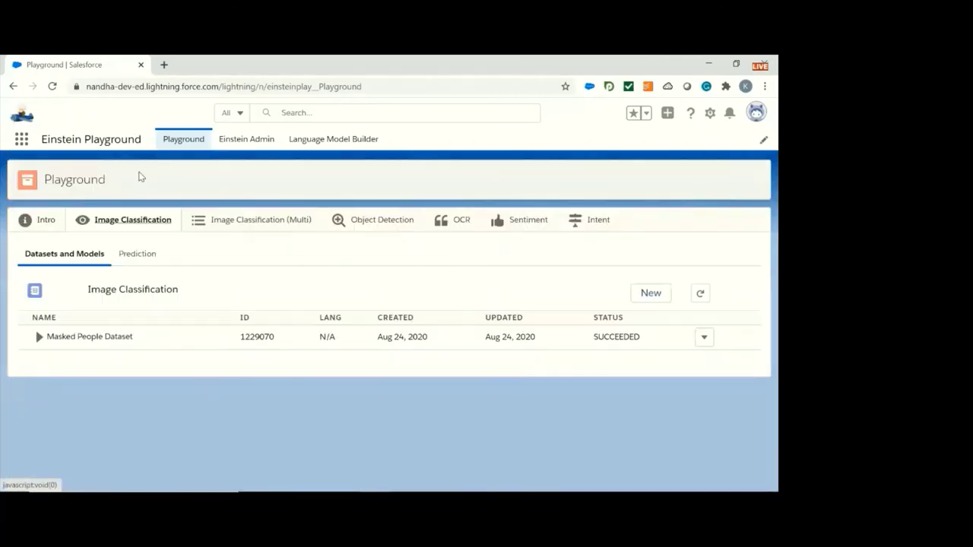
left_click(645, 292)
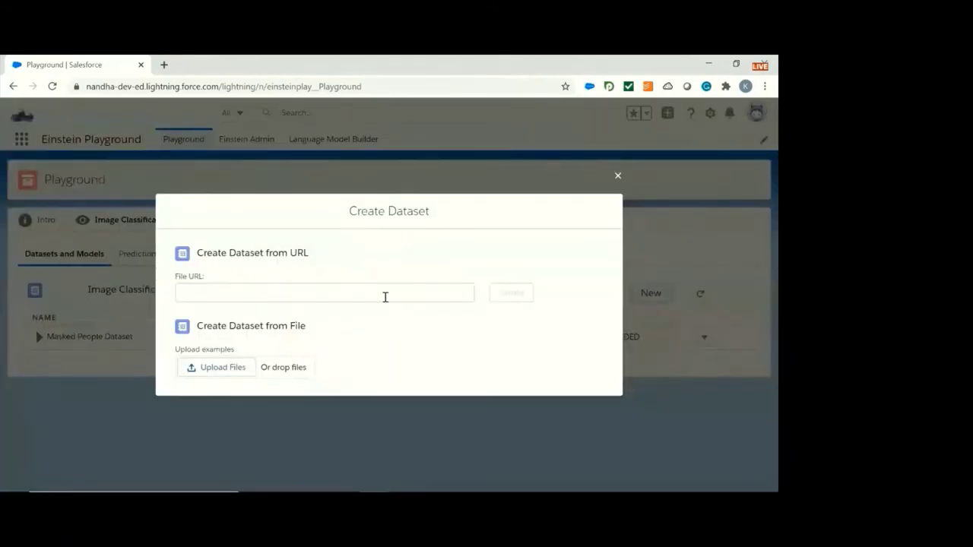
left_click(386, 294)
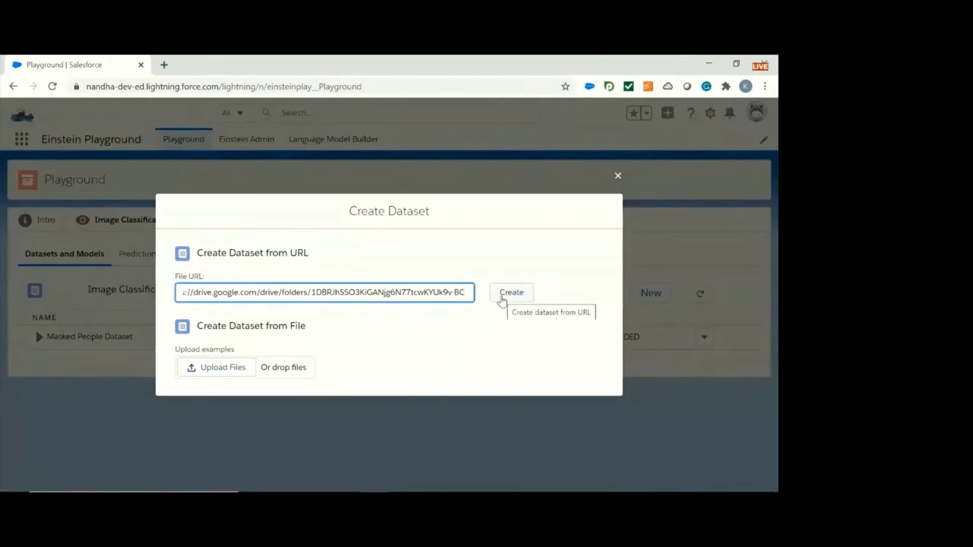
left_click(618, 176)
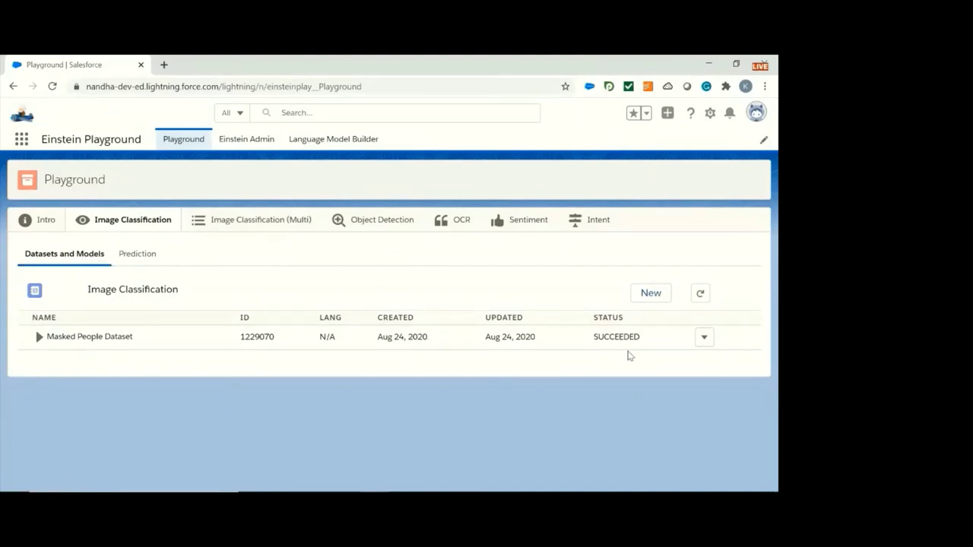
Expand the Masked People Dataset row to review its labels and model, then go to Prediction.
left_click(703, 339)
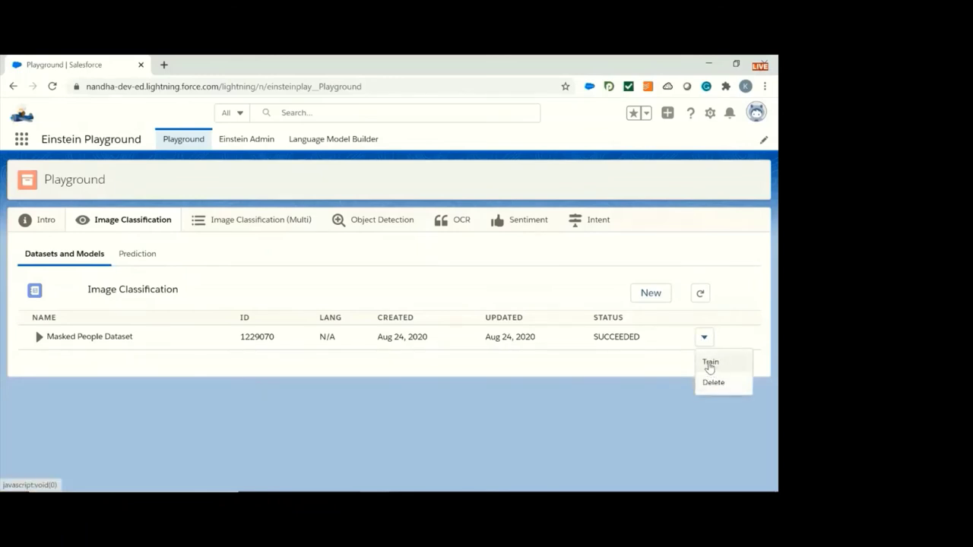
left_click(677, 372)
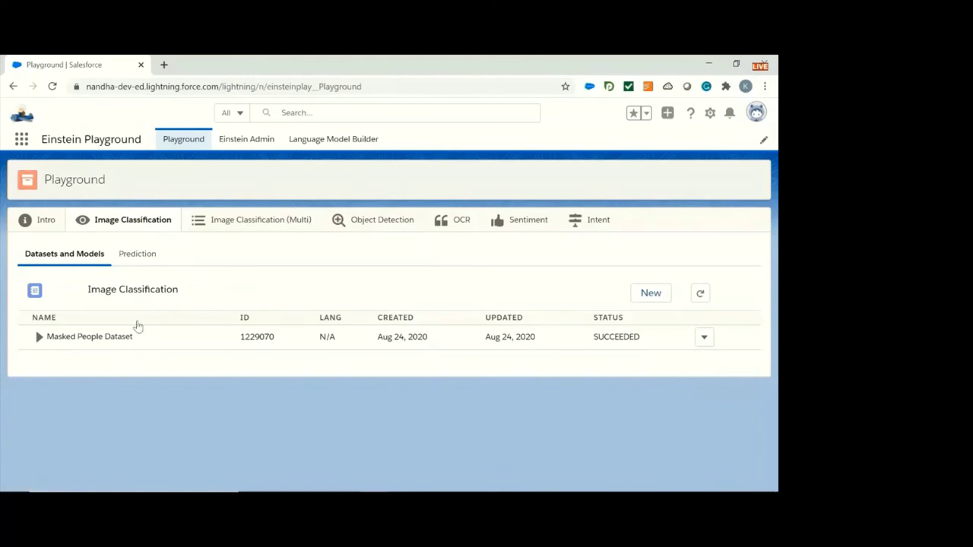
left_click(41, 339)
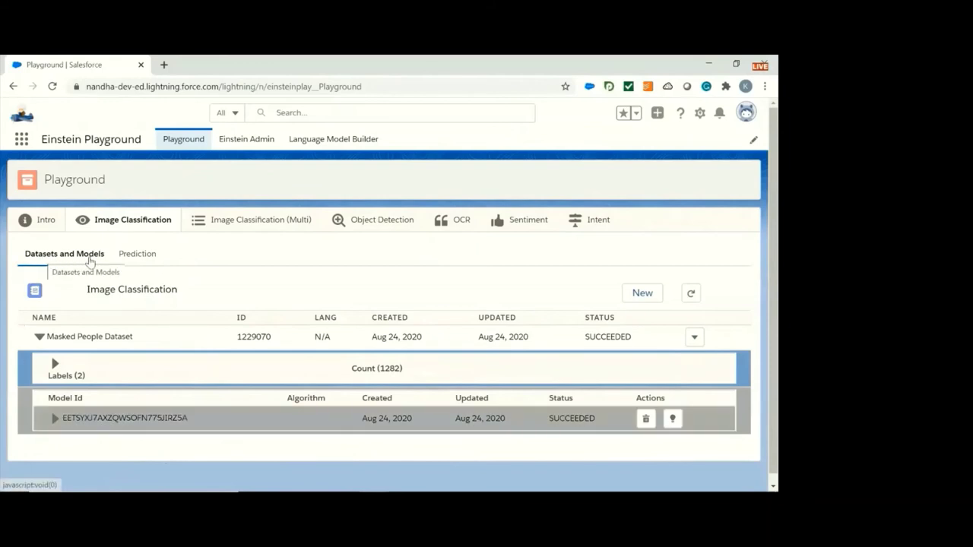
left_click(161, 256)
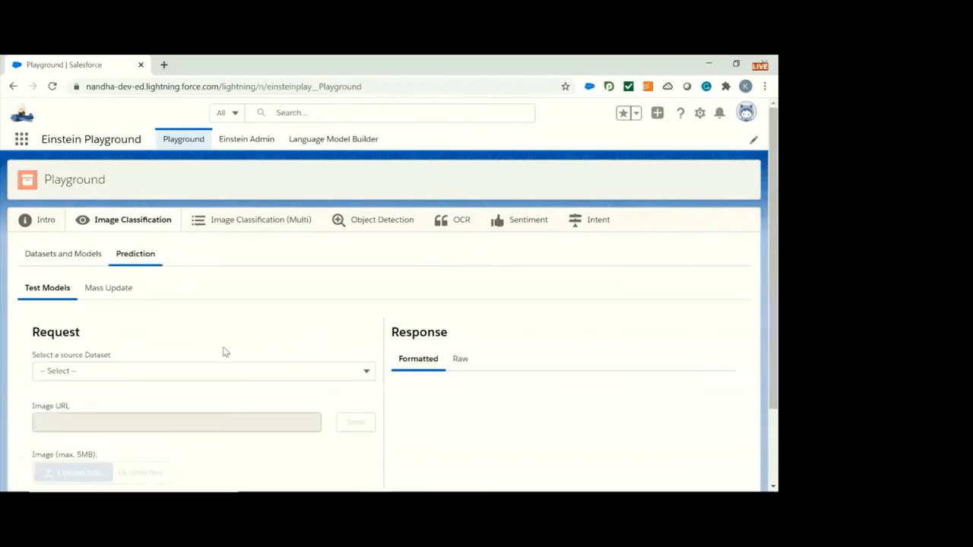
Select Masked People Dataset and its trained model, then browse for a local test image.
scroll(223, 352, "down", 1)
left_click(208, 325)
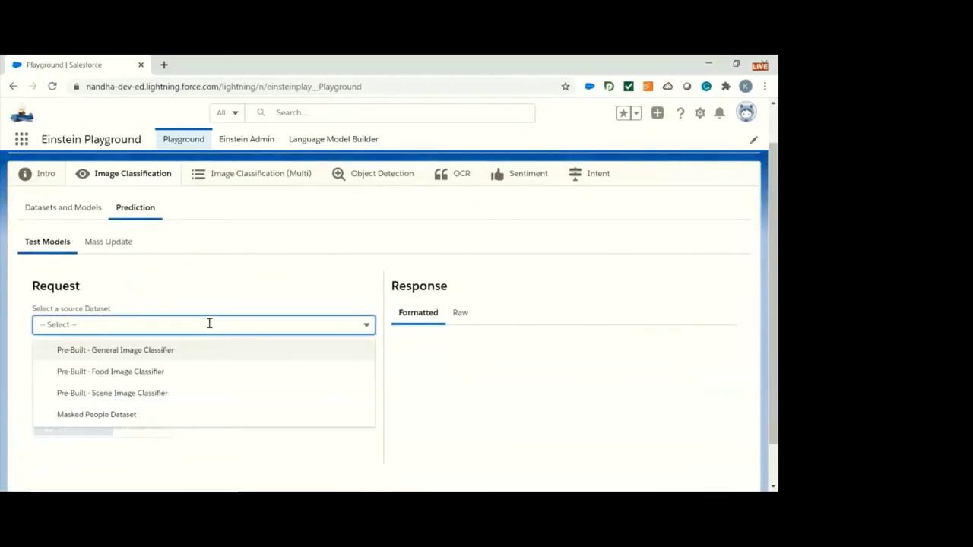
left_click(144, 414)
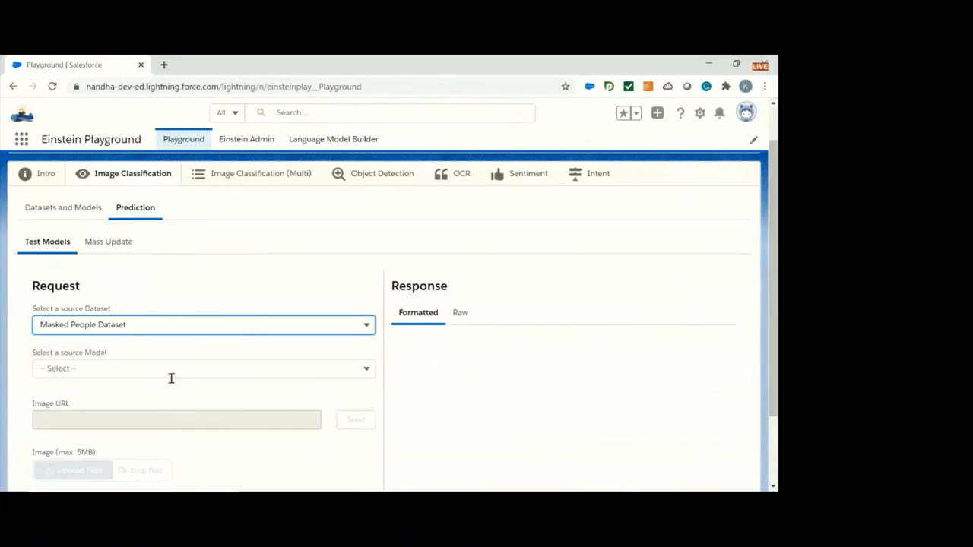
scroll(171, 377, "down", 1)
left_click(195, 326)
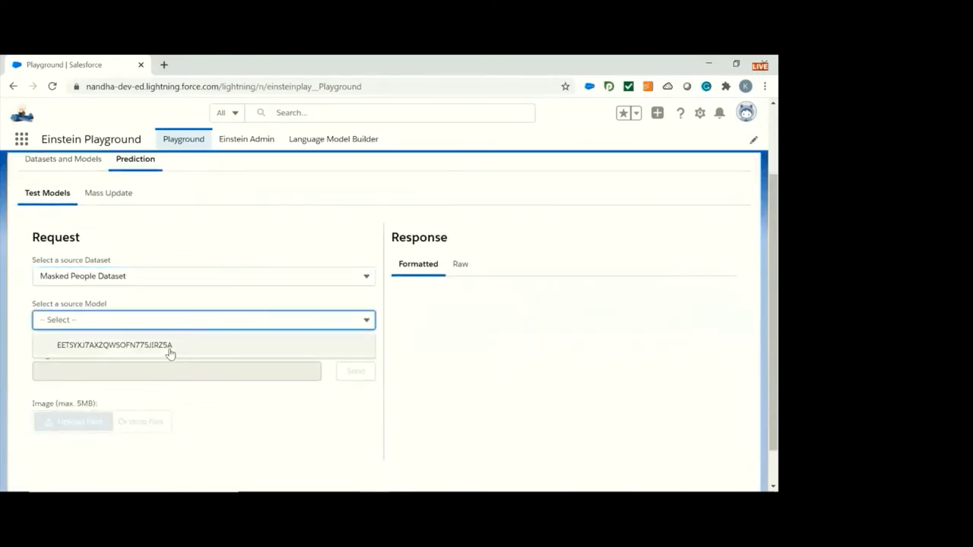
left_click(170, 348)
scroll(121, 403, "down", 1)
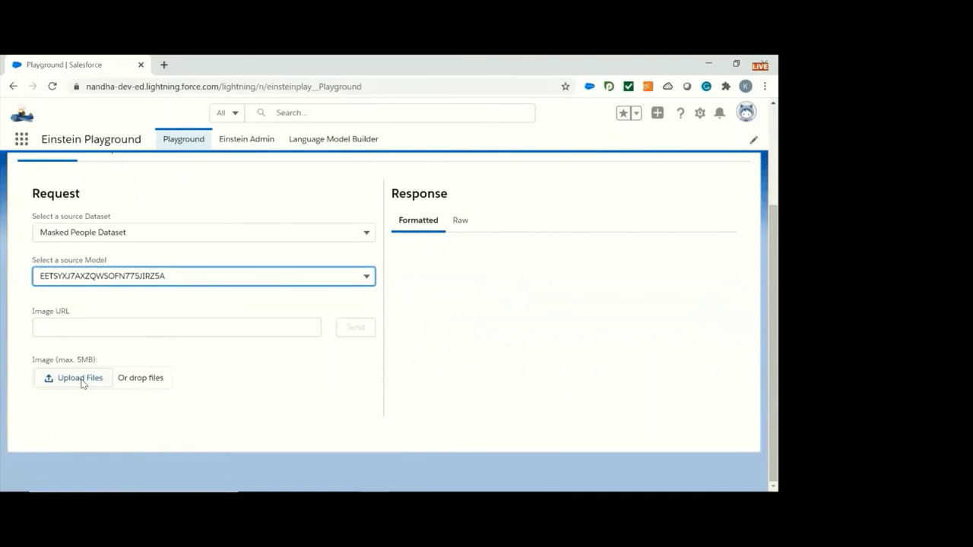
left_click(81, 379)
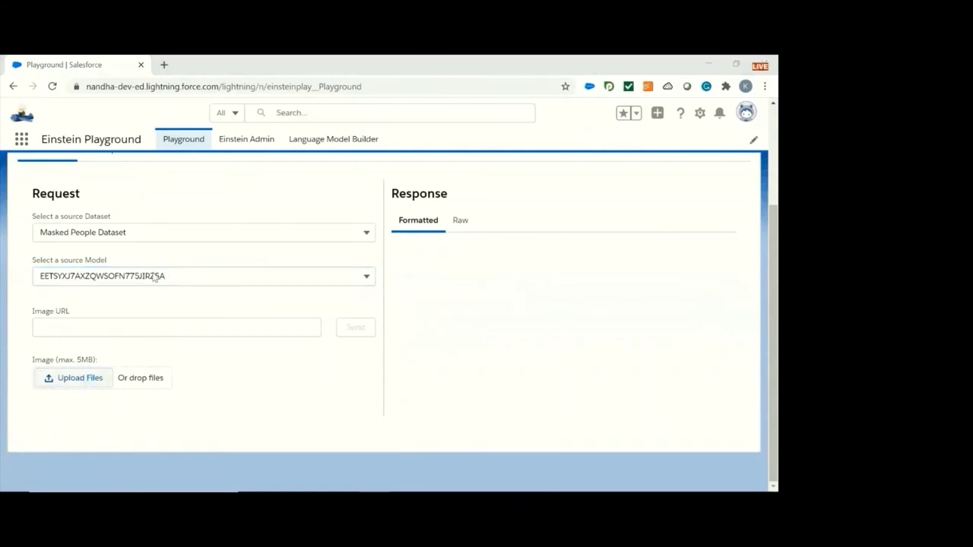
Upload the masked woman's photo and highlight its With Mask prediction at 100%.
left_click(147, 142)
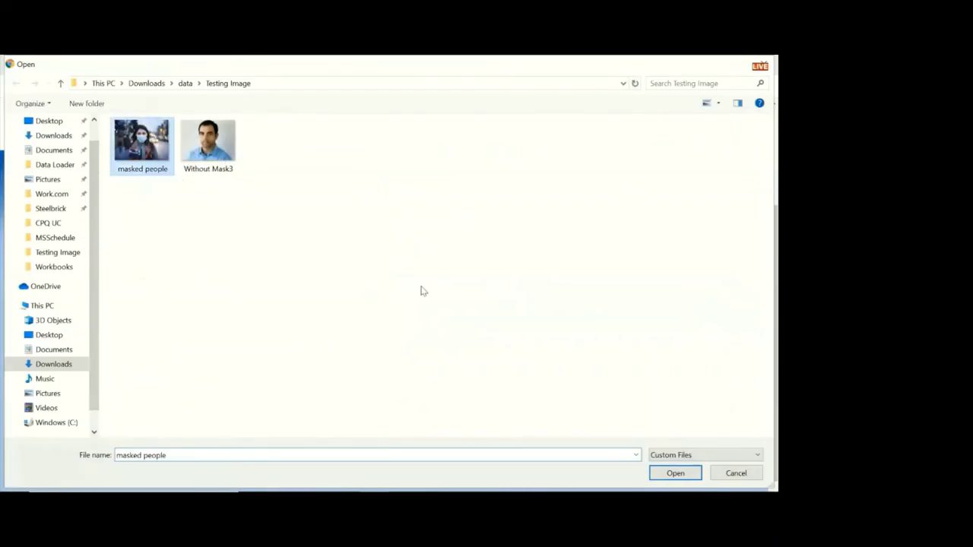
left_click(668, 473)
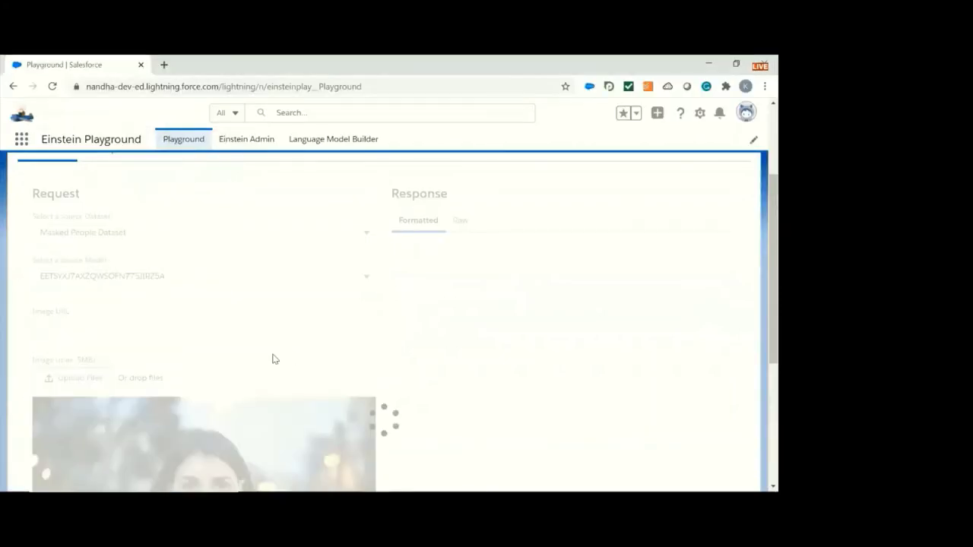
scroll(272, 359, "down", 1)
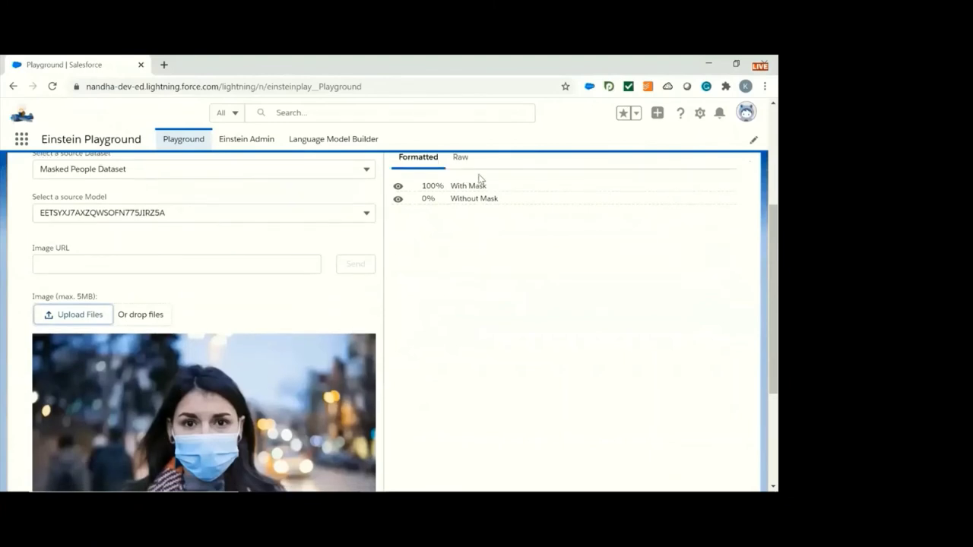
left_click_drag(494, 186, 454, 186)
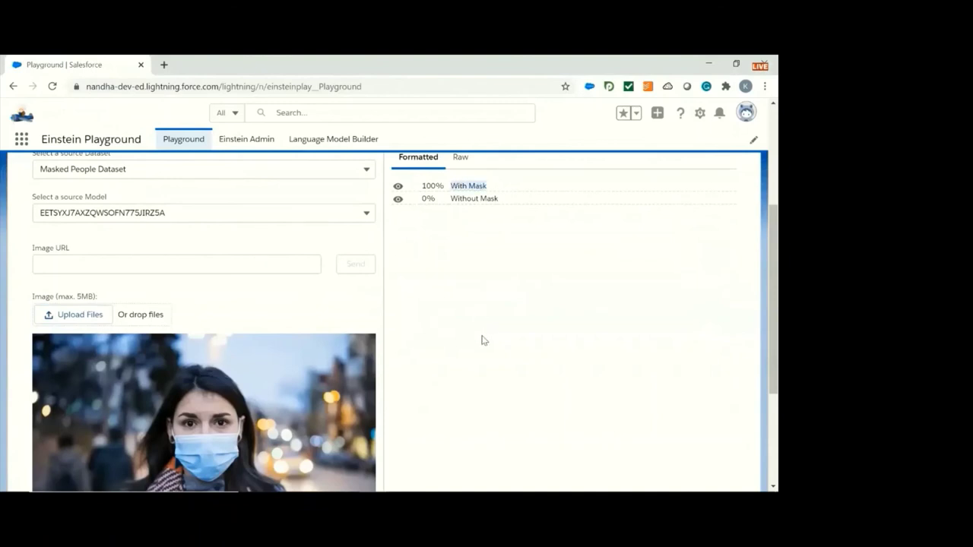
left_click(423, 186)
double_click(440, 187)
Upload the Without Mask3 photo and highlight its 100% Without Mask prediction.
left_click(94, 317)
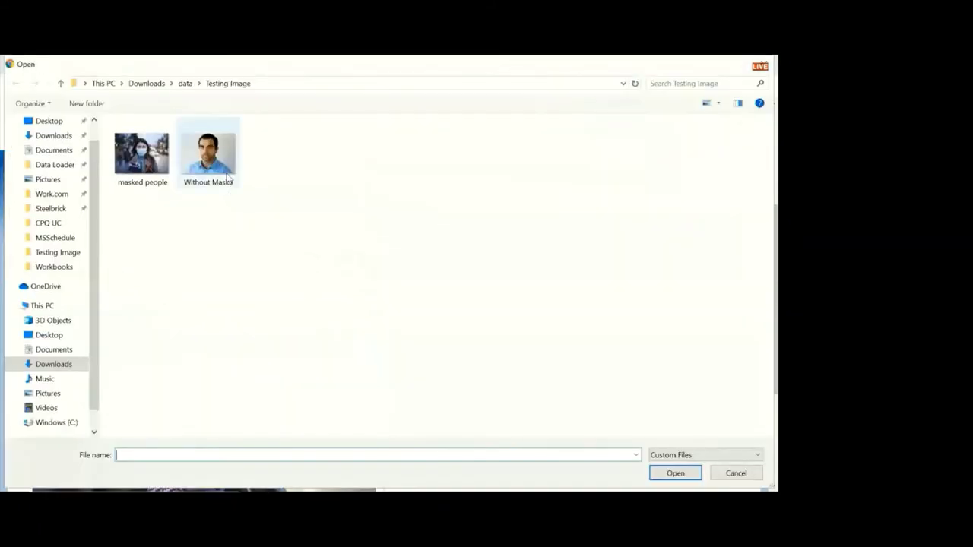
left_click(227, 177)
left_click(675, 473)
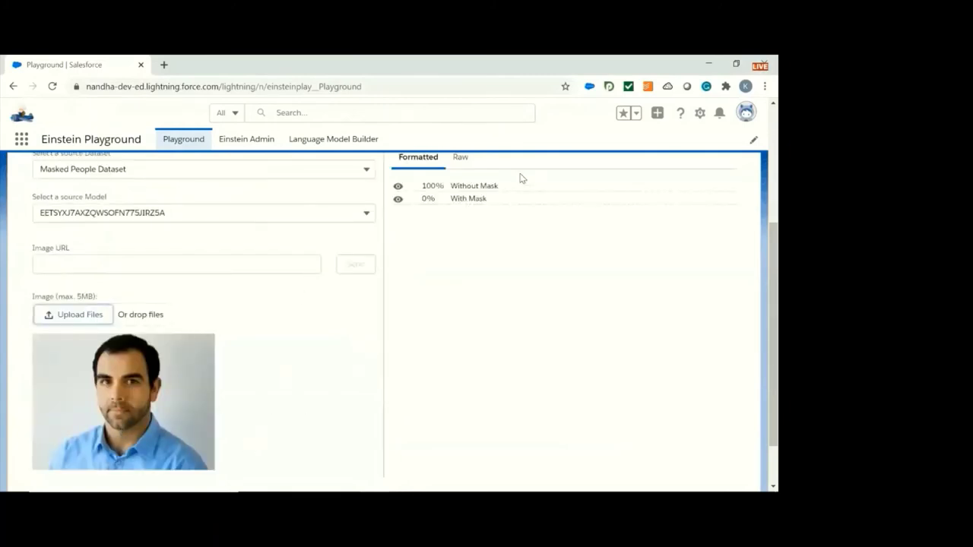
left_click_drag(452, 188, 496, 186)
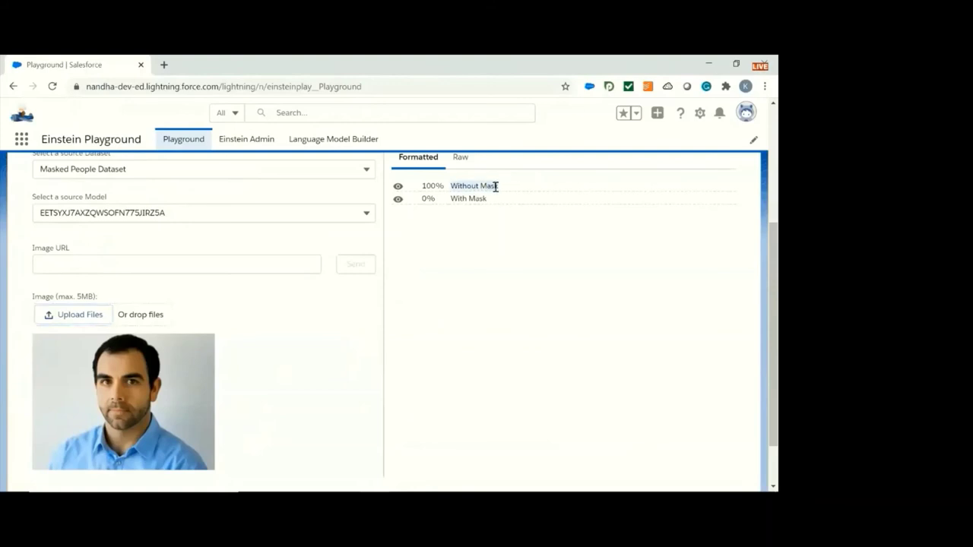
left_click(432, 185)
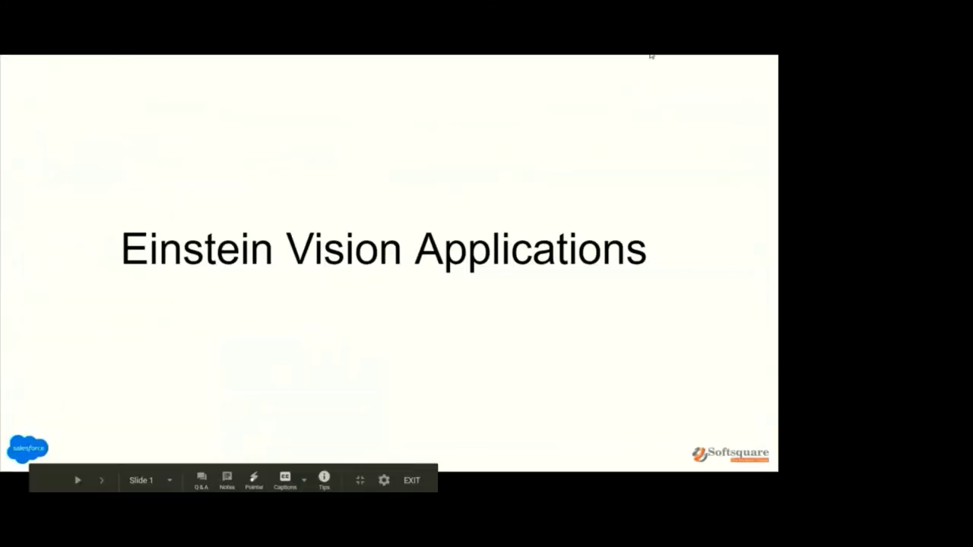
Advance the slideshow to the Marketing Cloud - Social Studio brand recognition slide.
key("Right")
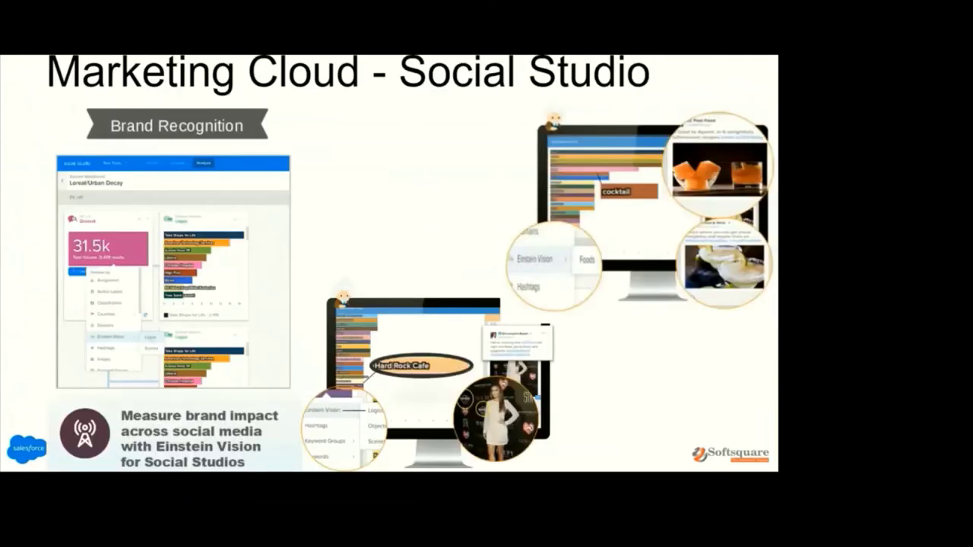